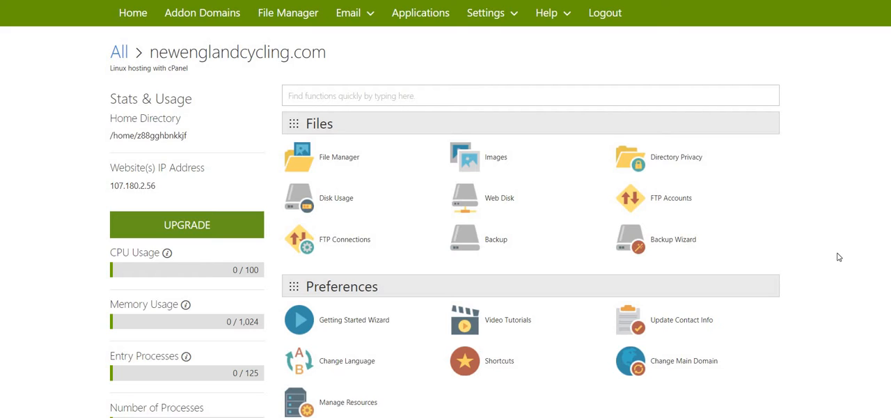
Search the hosting functions for "data" and open the MySQL Databases page
click(503, 103)
text(data)
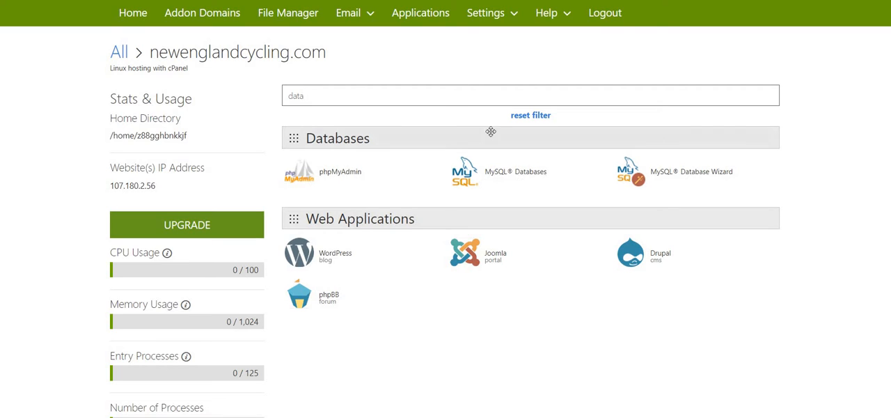
click(504, 177)
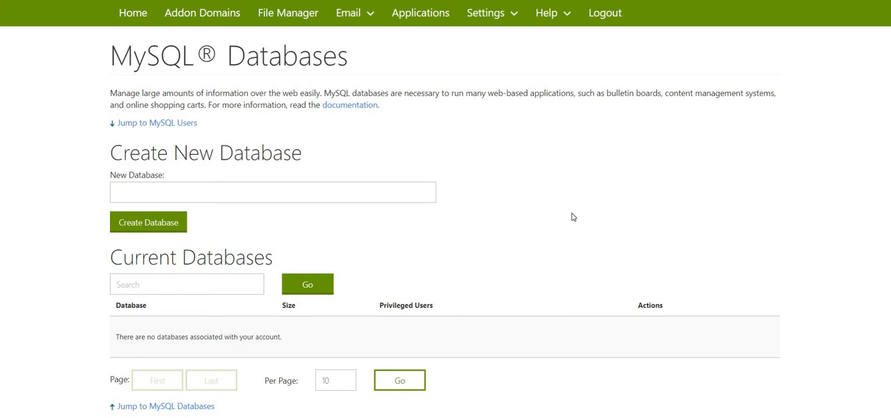
Review the new-database and new-user forms, and select ALL PRIVILEGES for the database user
scroll(573, 216, down, 3)
scroll(572, 215, down, 2)
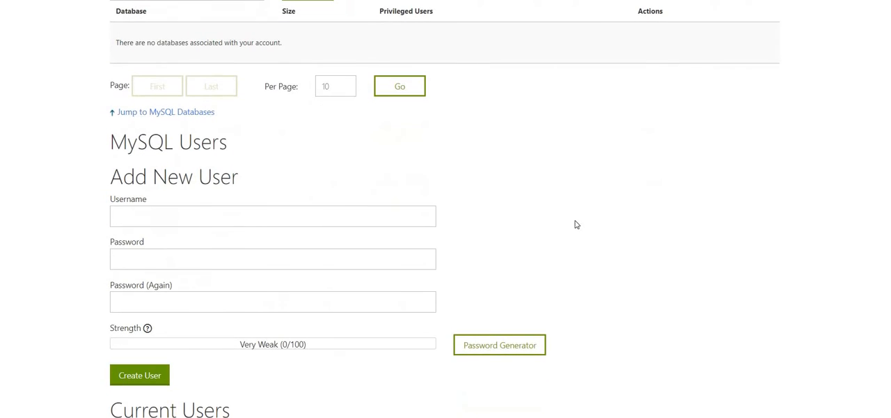
click(126, 216)
scroll(692, 190, down, 2)
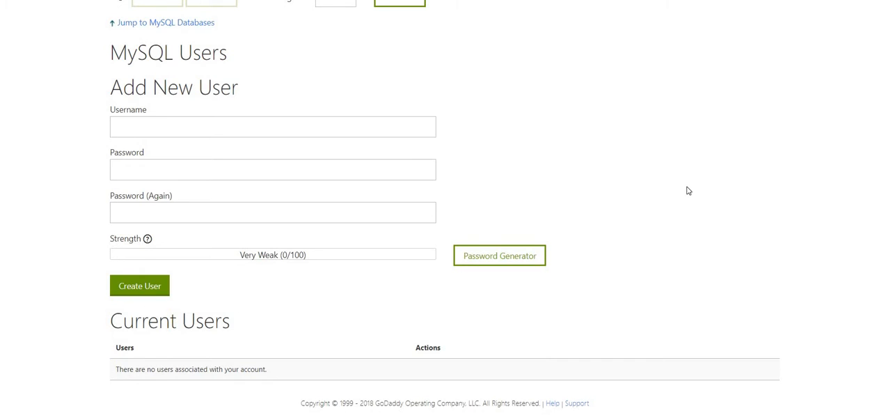
scroll(692, 190, up, 5)
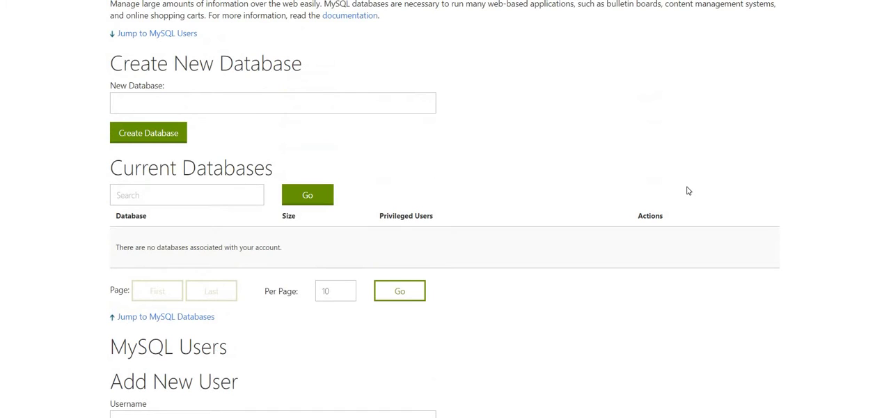
scroll(688, 190, up, 2)
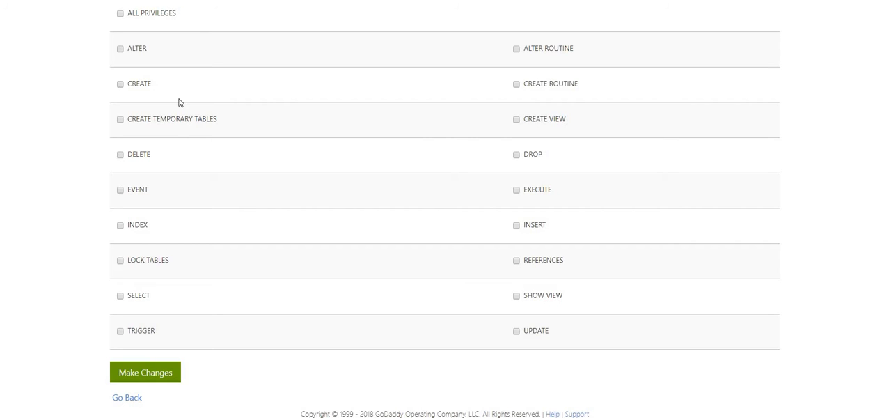
click(120, 14)
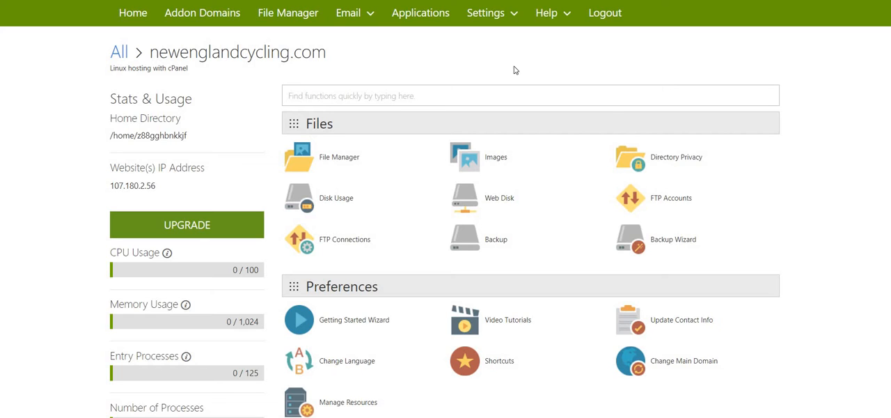
Open the wordpress.org website in a new browser tab
key(ctrl+t)
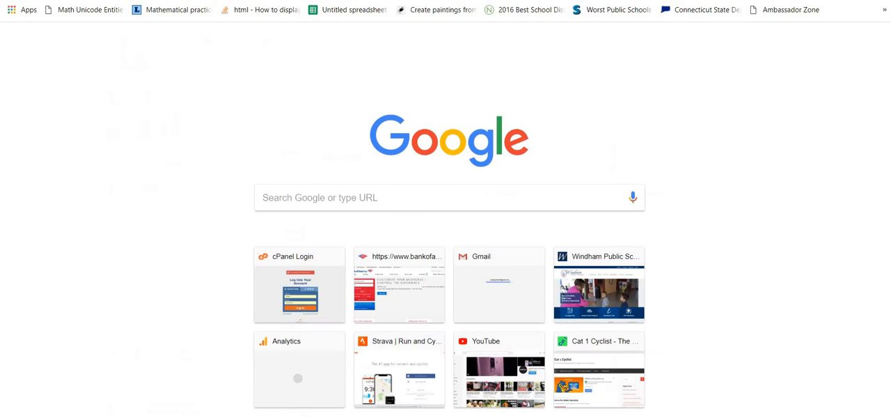
text(wordpress.)
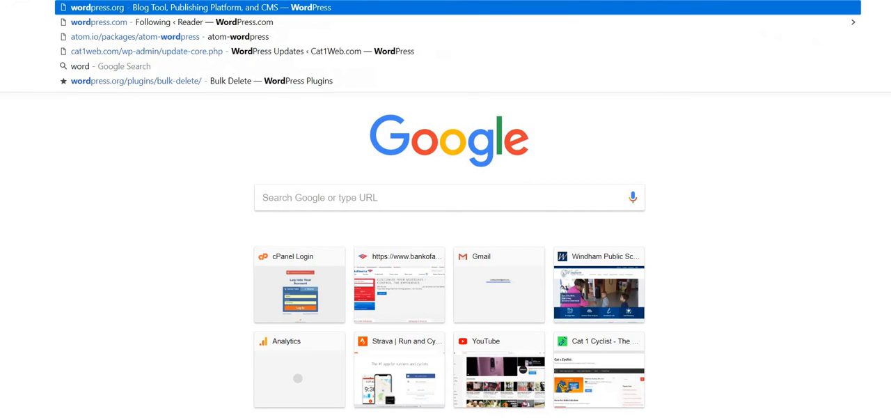
text(or)
key(Return)
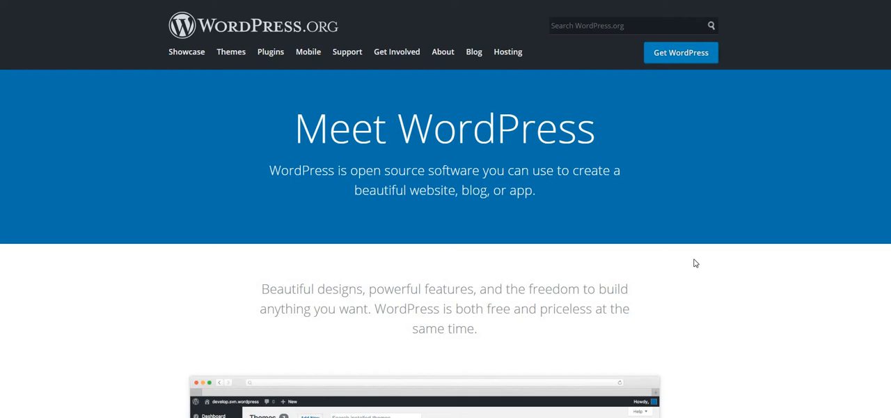
Download WordPress 4.9.8 from the Get WordPress page and place the zip file next to the other desktop icons
scroll(697, 222, down, 3)
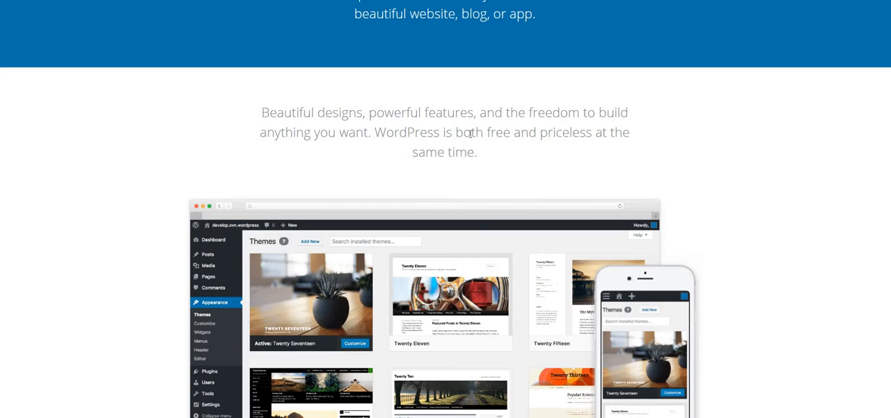
scroll(839, 190, up, 3)
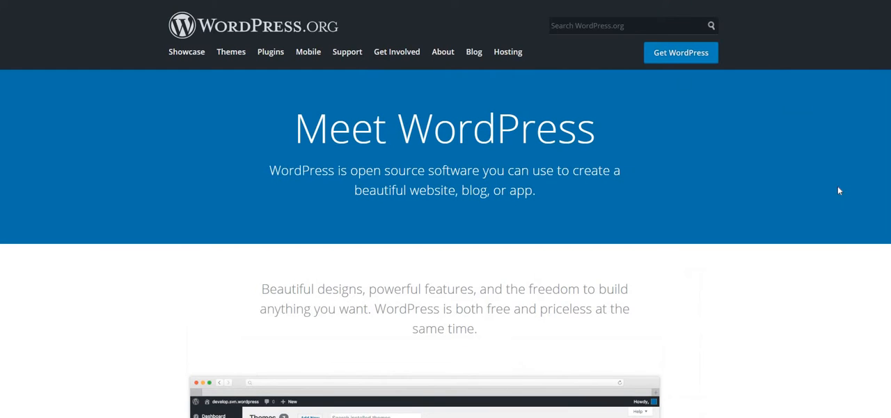
click(693, 62)
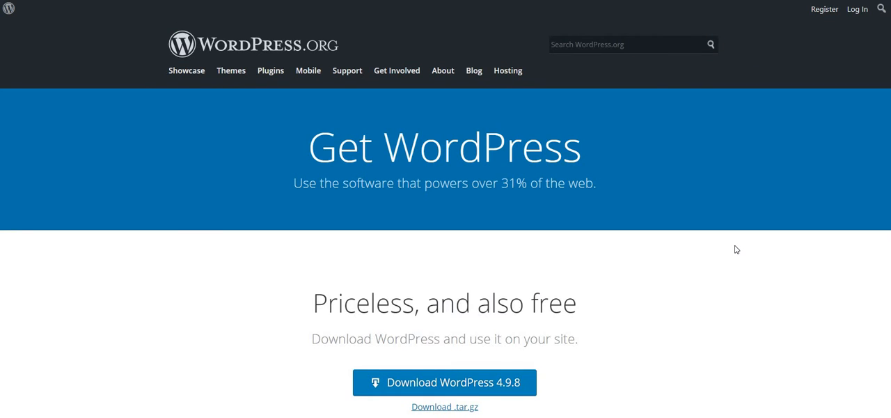
scroll(710, 241, down, 1)
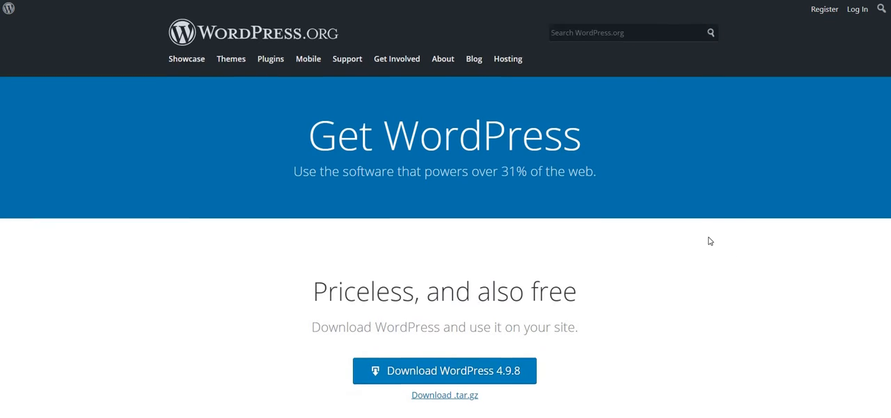
scroll(710, 241, up, 1)
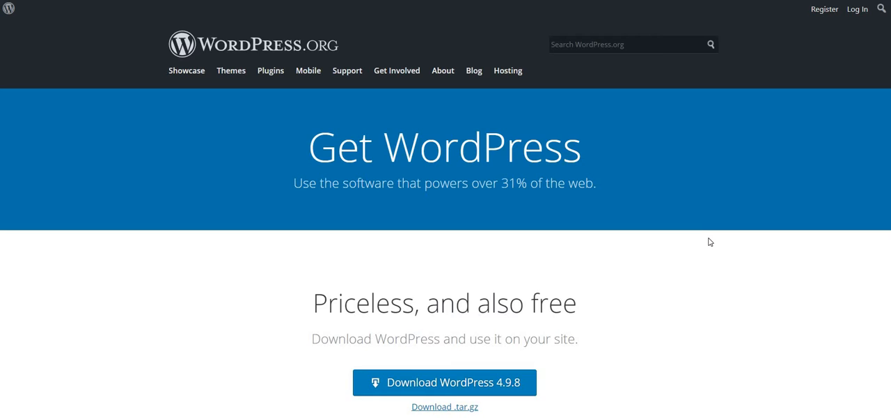
scroll(710, 241, down, 1)
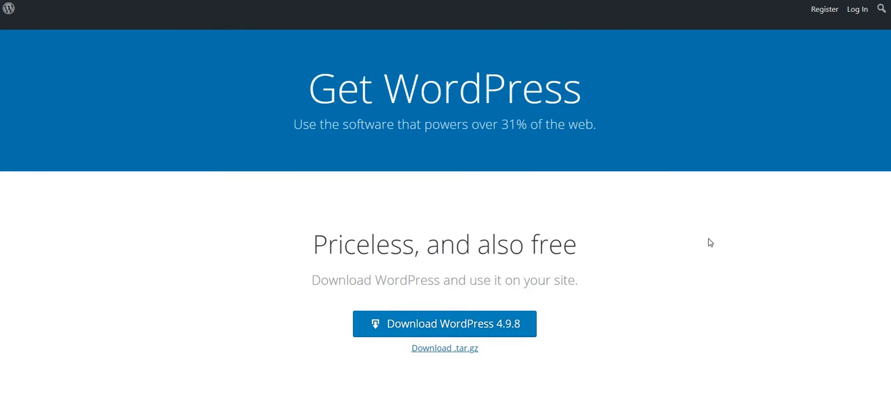
click(499, 326)
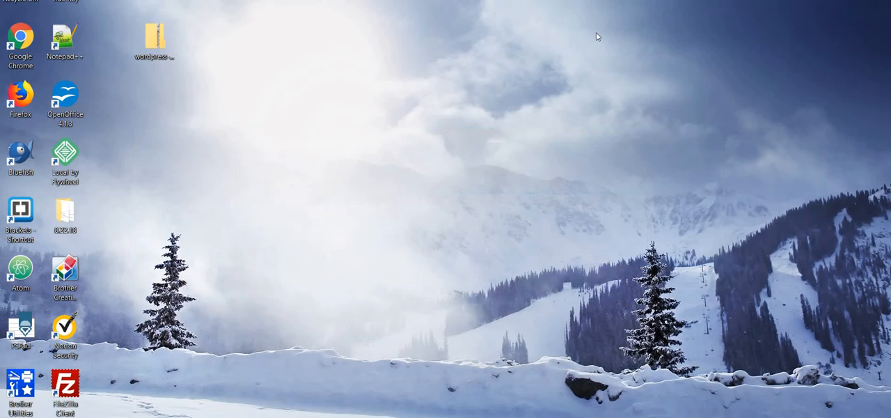
drag(156, 39, 118, 42)
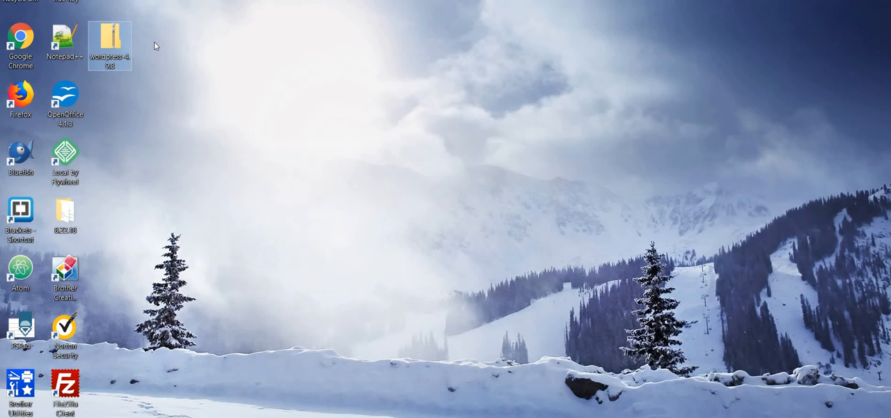
right_click(114, 40)
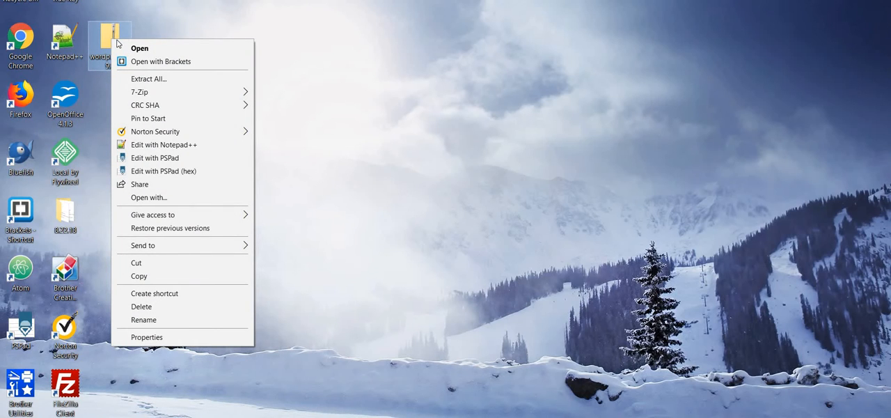
click(132, 75)
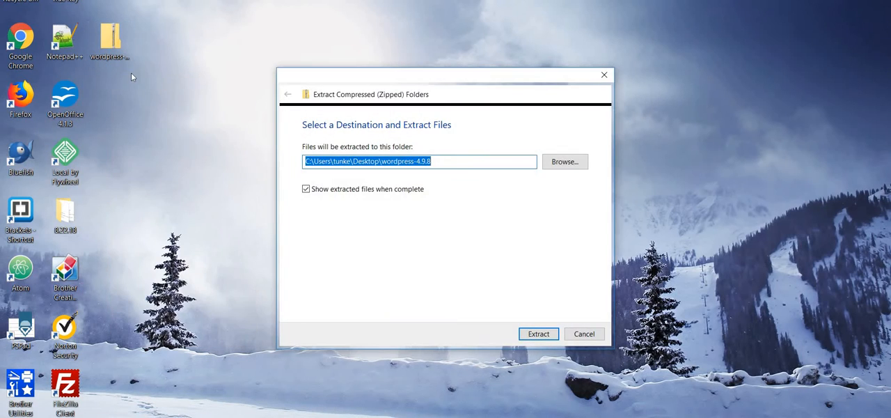
click(446, 163)
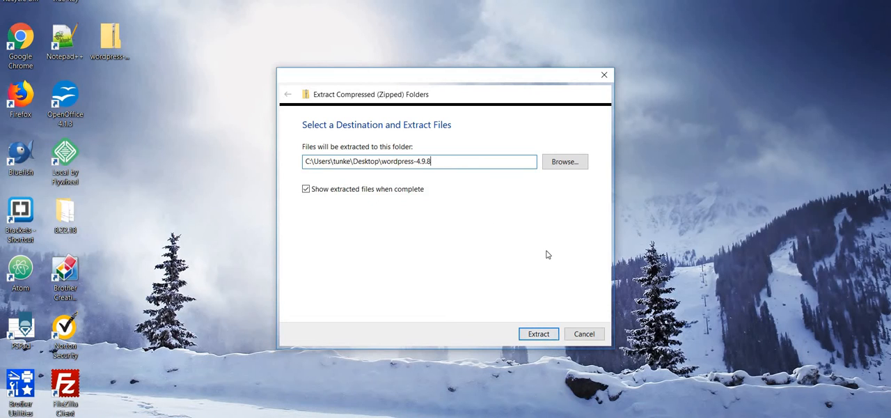
key(BackSpace)
key(BackSpace)
key(BackSpace)
key(BackSpace)
key(BackSpace)
key(BackSpace)
key(BackSpace)
key(BackSpace)
key(BackSpace)
key(BackSpace)
key(BackSpace)
key(BackSpace)
key(BackSpace)
key(BackSpace)
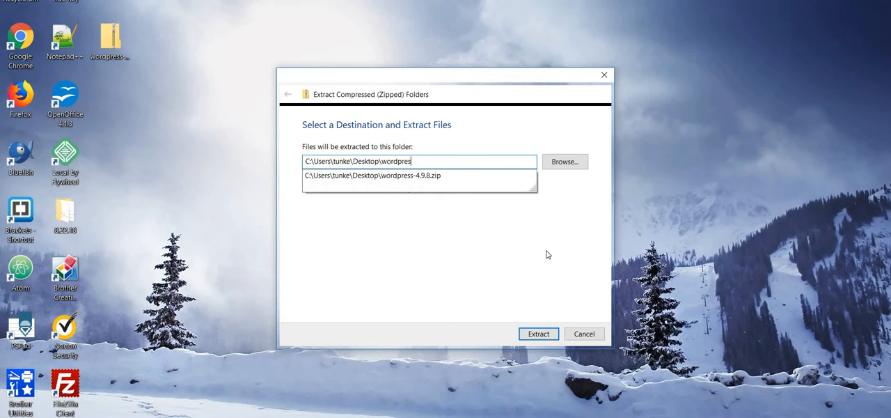
key(BackSpace)
key(BackSpace)
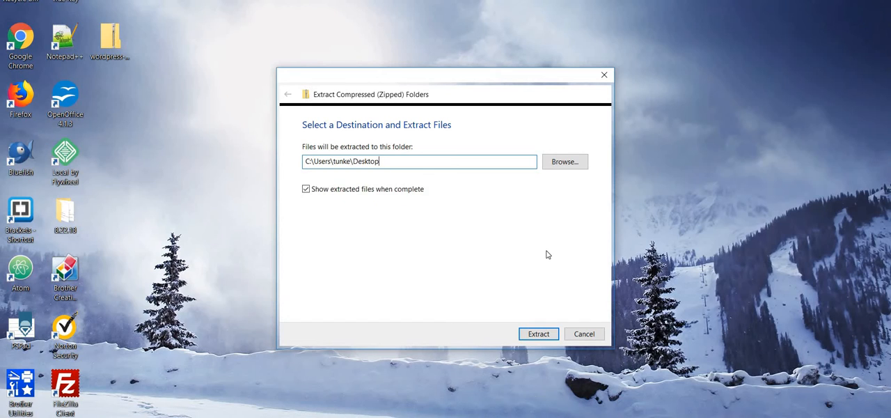
click(585, 334)
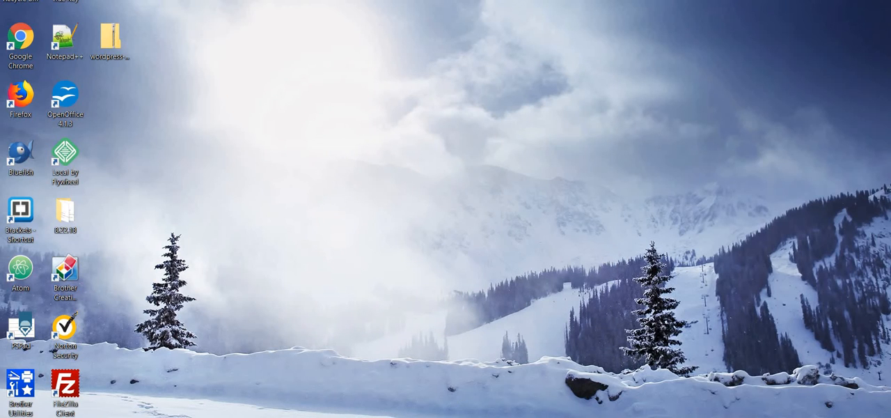
Switch back to cPanel in the browser, start File Manager and open the most recently modified domain folder in public_html
mouse_move(390, 417)
click(324, 397)
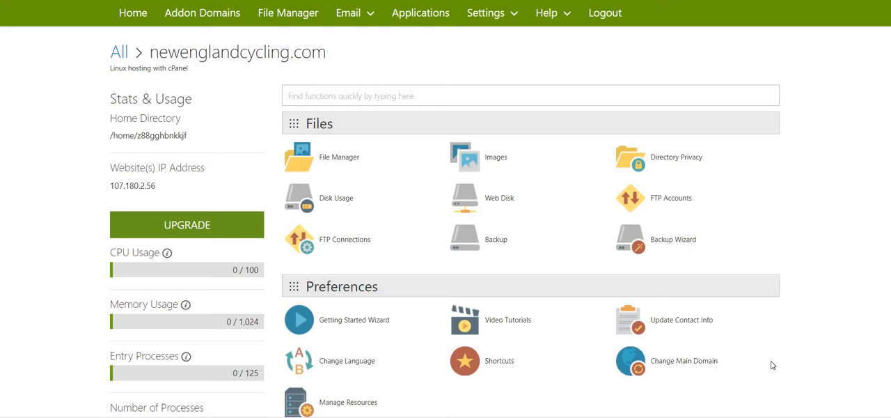
click(301, 12)
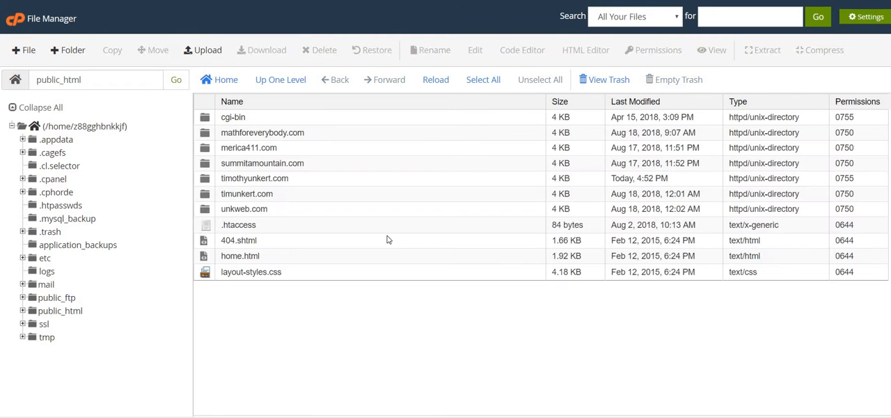
double_click(339, 179)
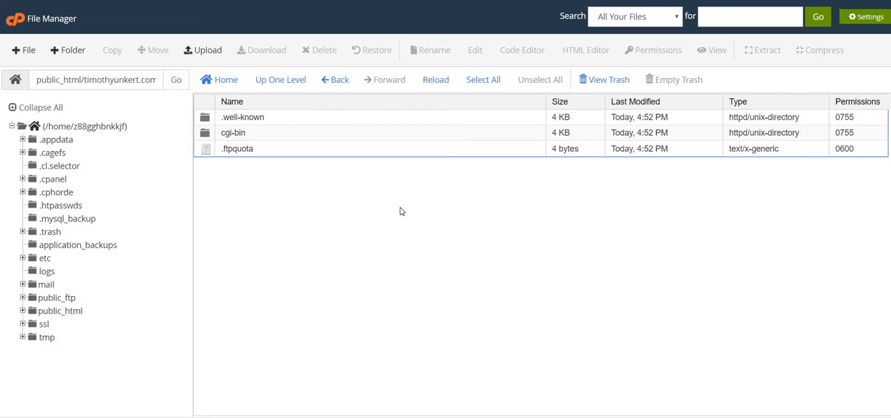
Upload wordpress-4.9.8.zip from the Desktop into the domain folder and close the upload page
click(210, 56)
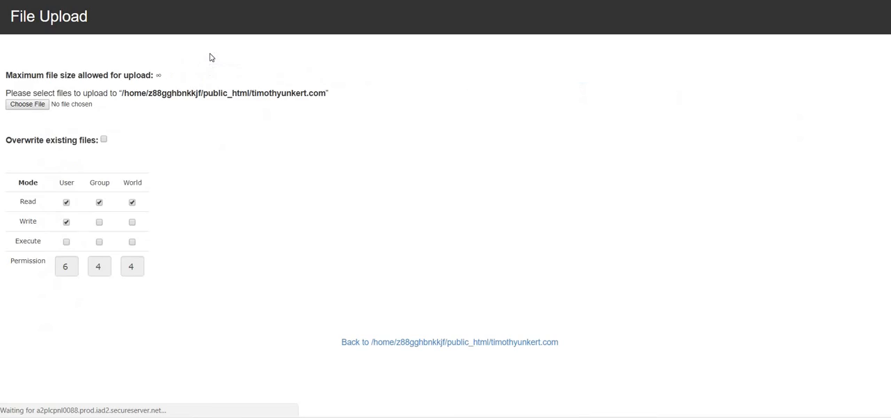
click(41, 105)
click(48, 73)
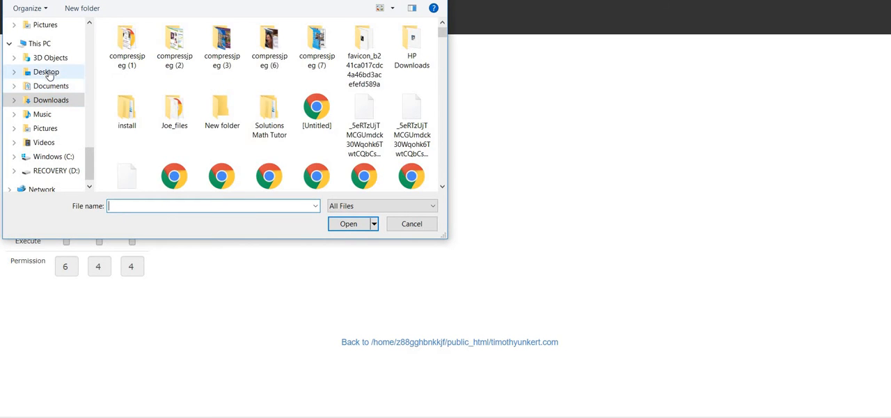
click(273, 136)
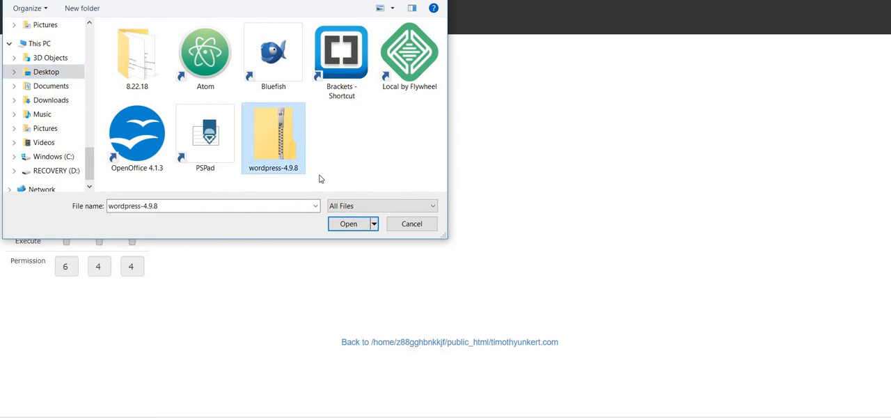
click(354, 227)
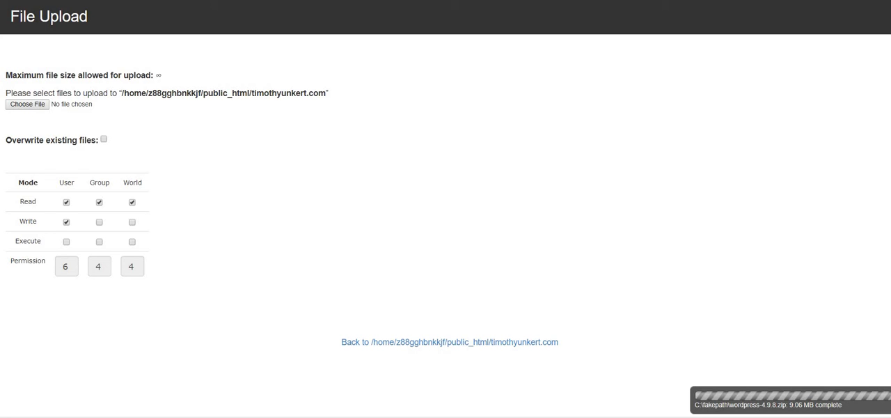
key(ctrl+w)
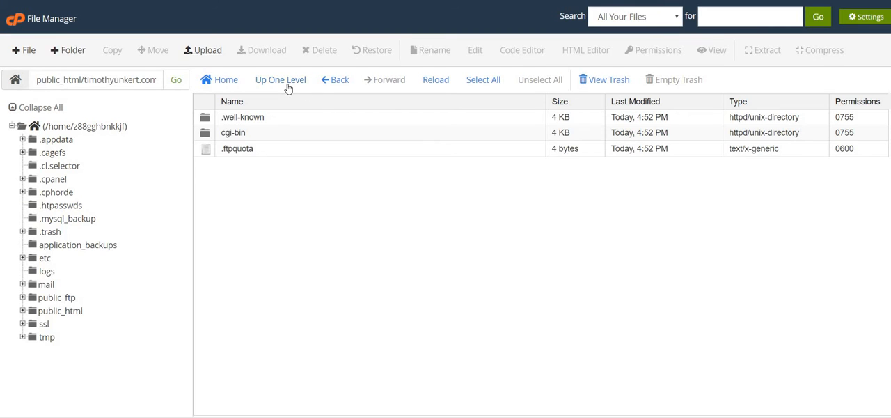
Reopen the domain folder to refresh its listing and extract wordpress-4.9.8.zip into that same folder
click(287, 84)
double_click(323, 184)
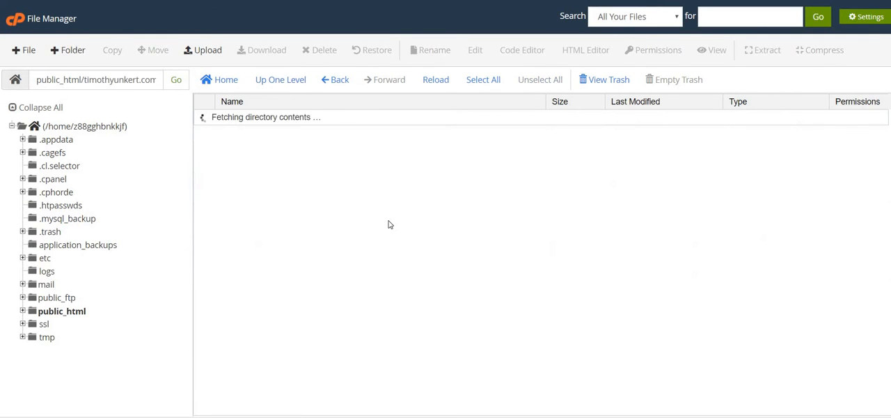
click(320, 170)
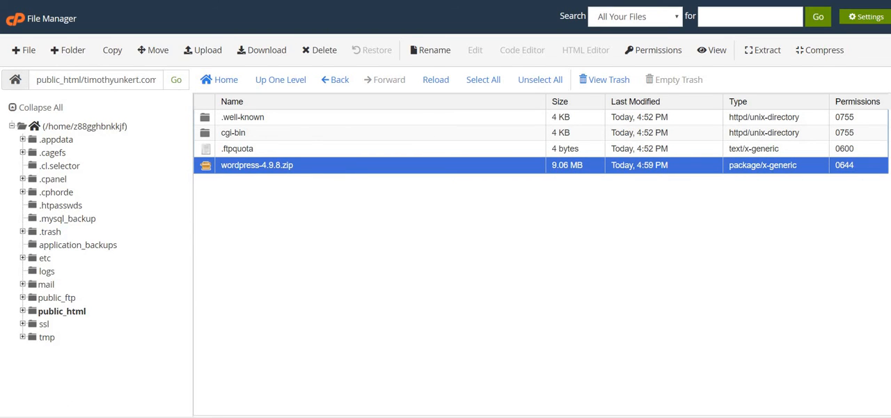
click(762, 54)
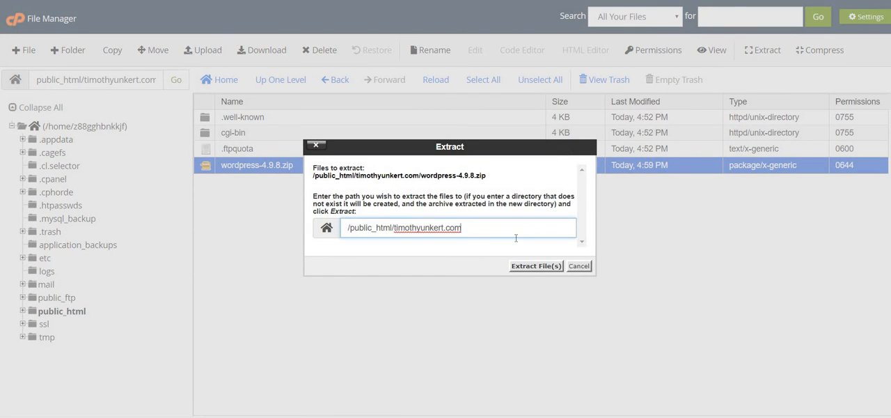
click(530, 268)
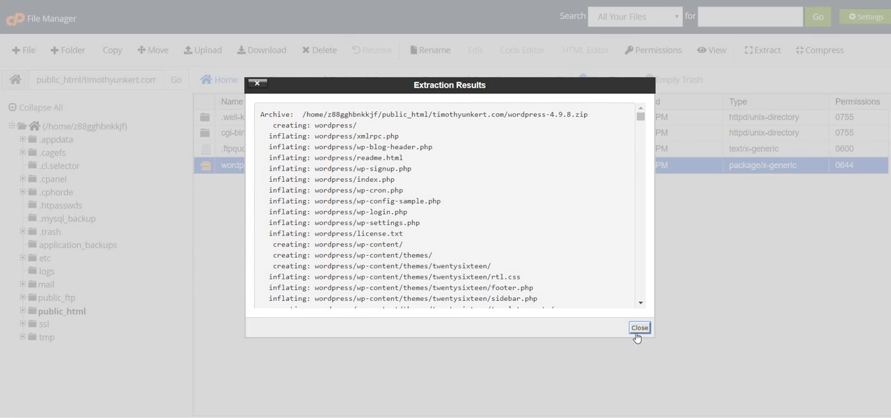
click(639, 327)
Reopen the domain folder from public_html and move wordpress-4.9.8.zip to the trash
click(299, 82)
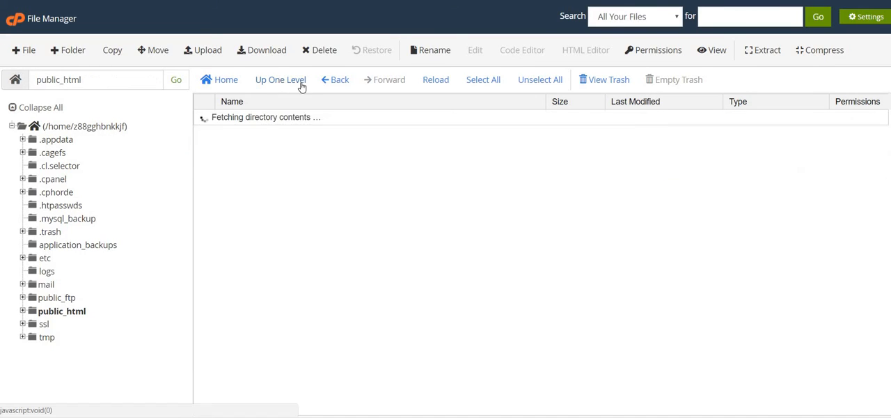
double_click(304, 182)
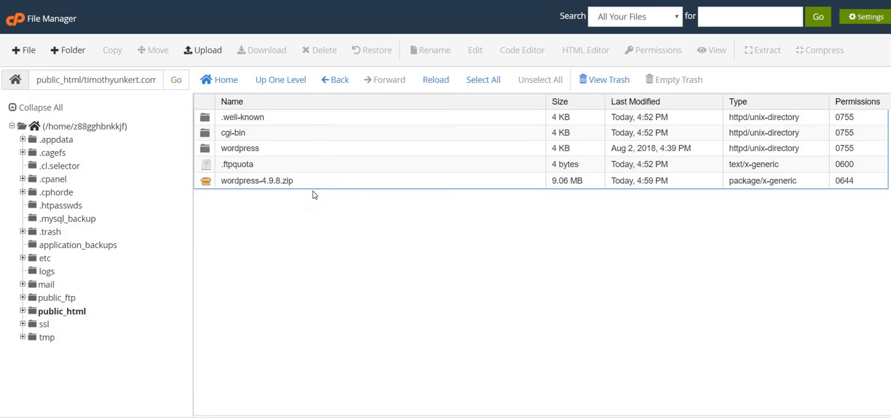
click(353, 186)
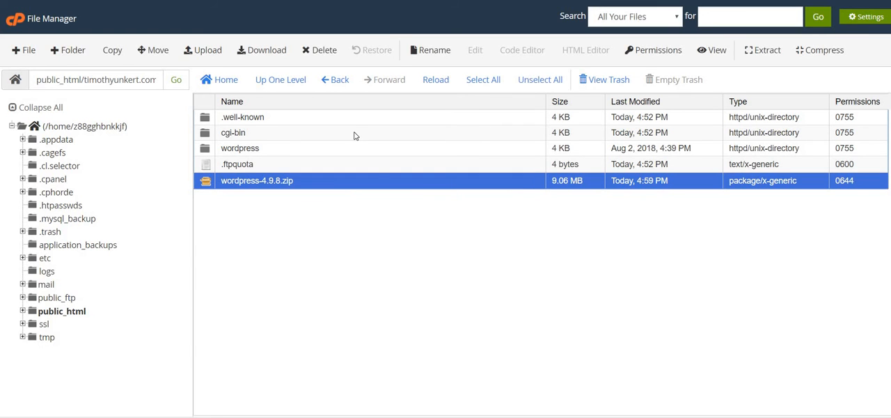
click(325, 50)
click(540, 248)
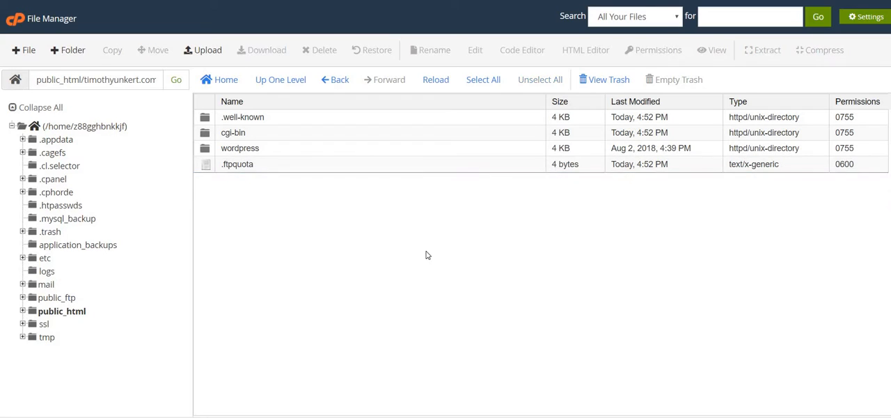
Move all files and folders inside the wordpress folder up into the parent domain folder
double_click(326, 153)
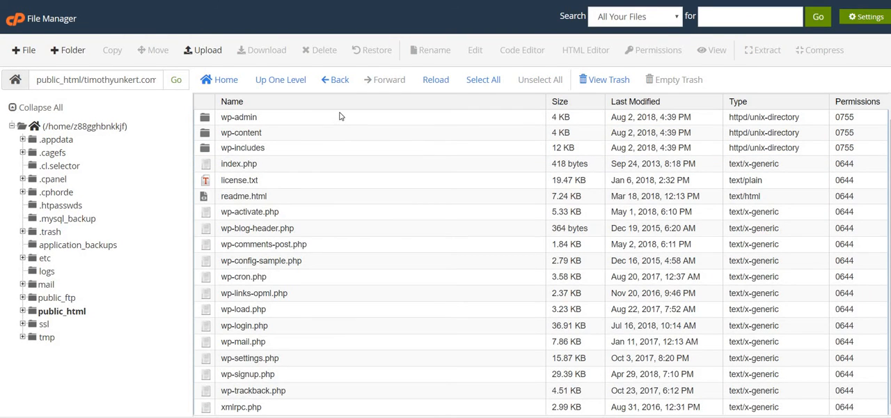
drag(346, 115, 399, 415)
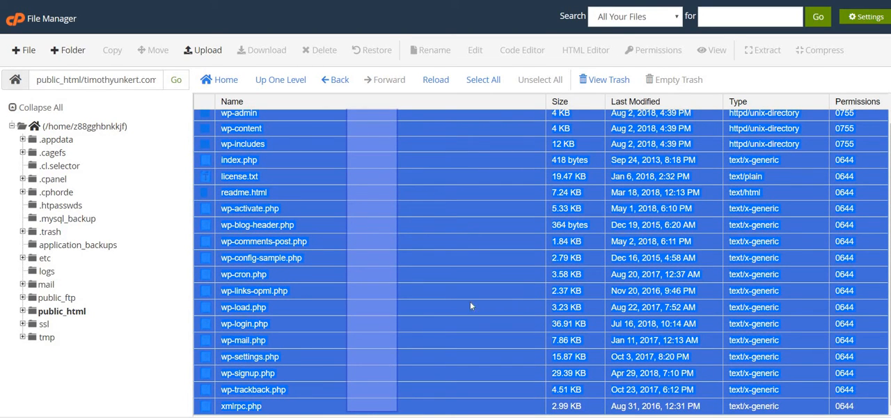
drag(470, 306, 470, 307)
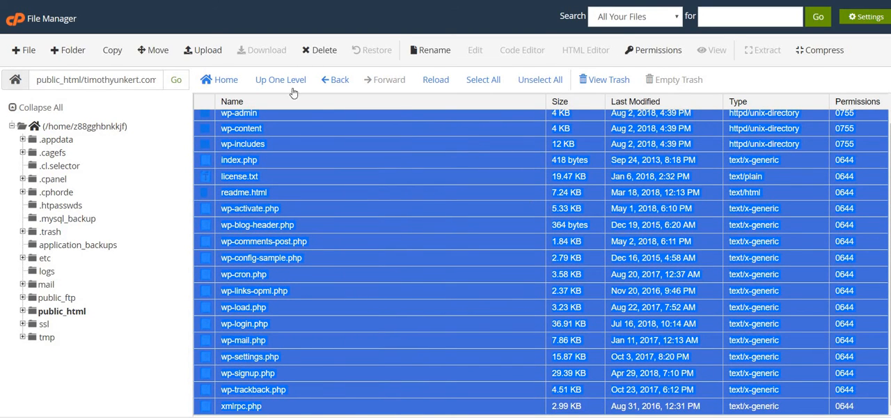
click(155, 51)
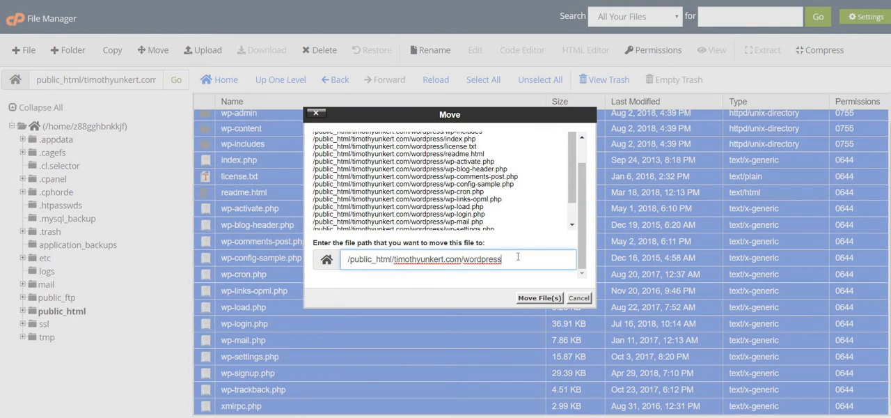
key(BackSpace)
key(BackSpace)
key(BackSpace)
key(BackSpace)
key(BackSpace)
key(BackSpace)
key(BackSpace)
key(BackSpace)
key(BackSpace)
key(BackSpace)
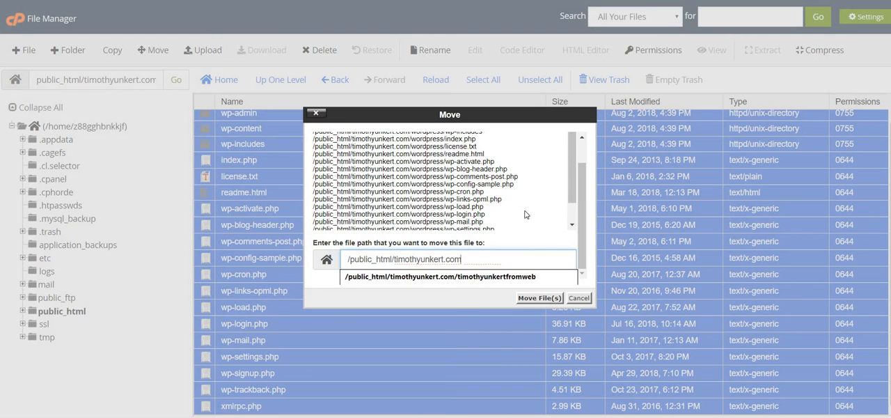
click(544, 299)
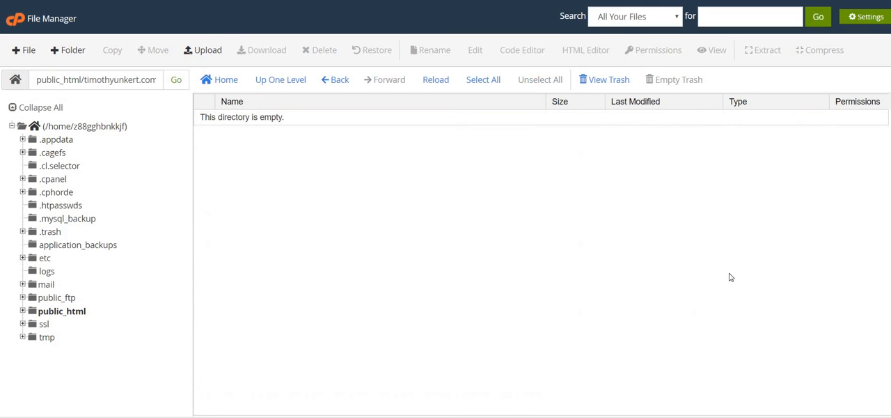
Go back to the domain folder, move the emptied wordpress folder to the trash and check the remaining files
click(273, 84)
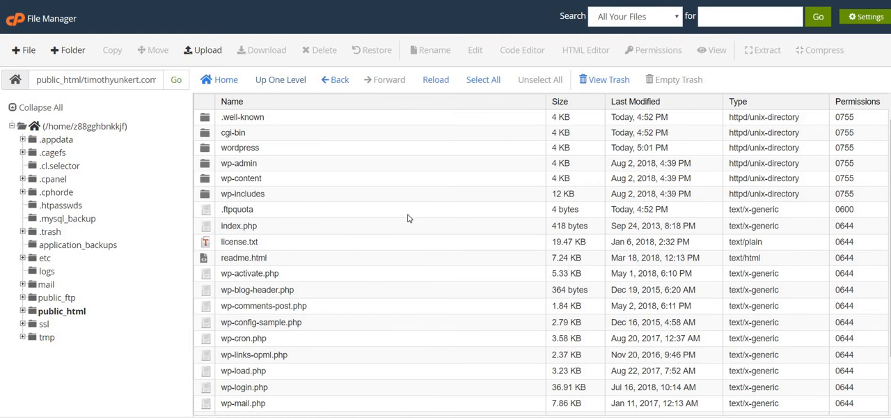
click(352, 149)
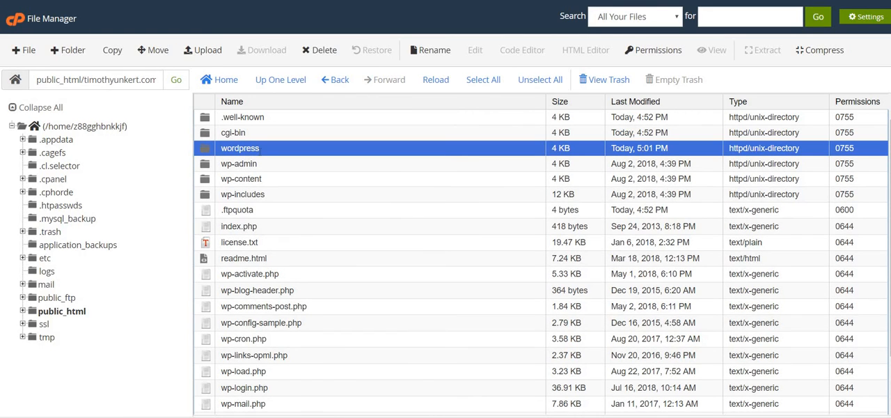
click(322, 58)
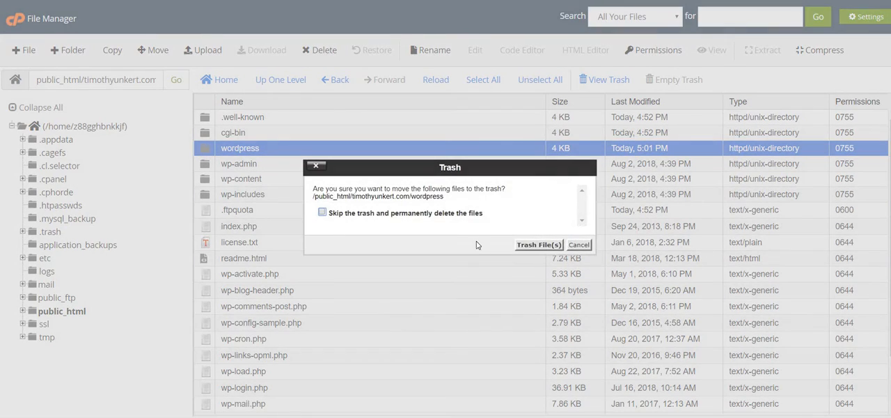
click(527, 247)
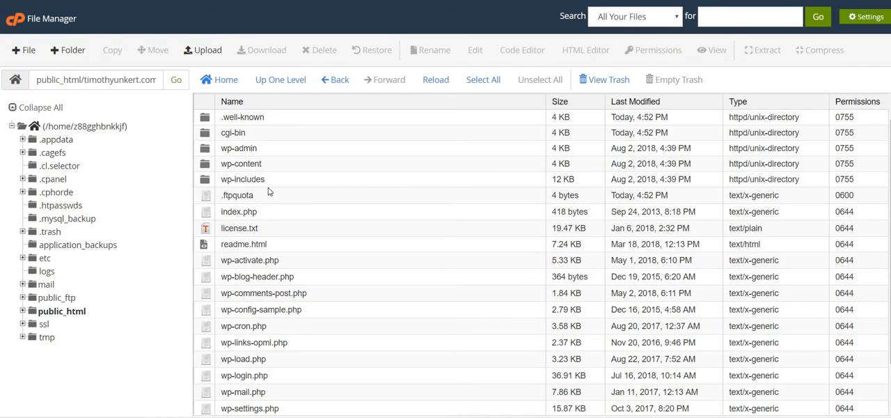
scroll(440, 276, down, 3)
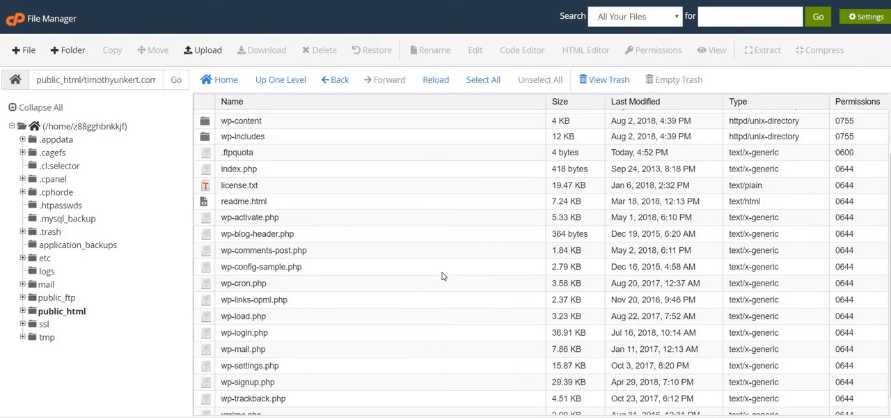
scroll(442, 276, up, 3)
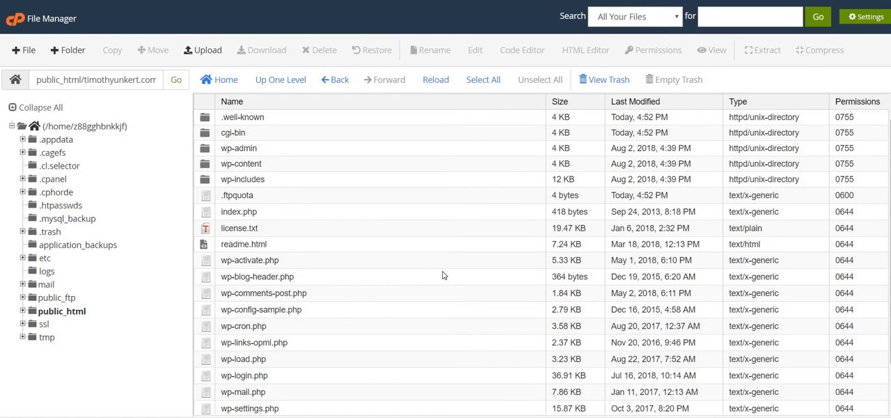